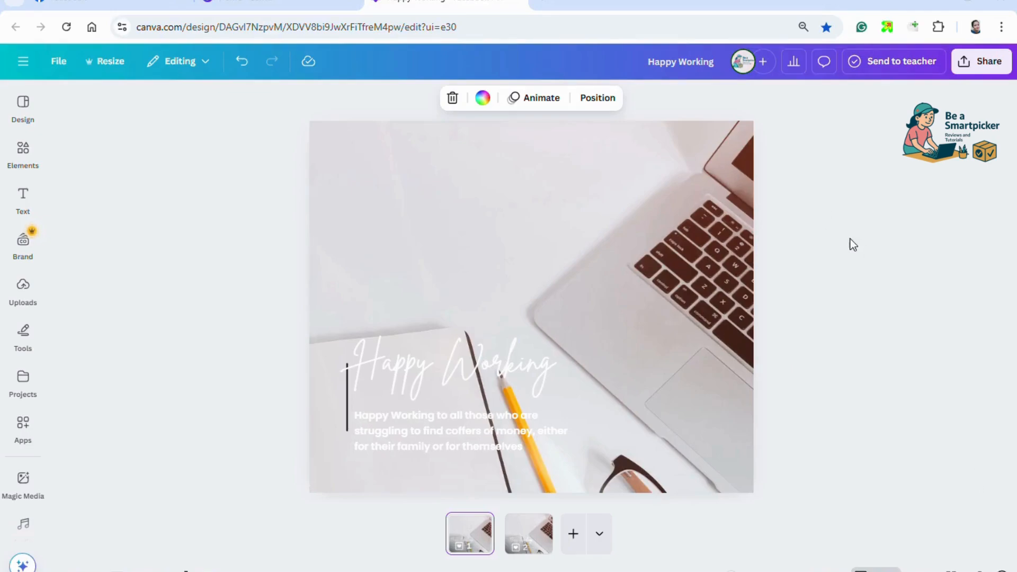
- Add a plain square shape to the first page over the laptop background photo
{"action": "left_click", "coordinate": [535, 188]}
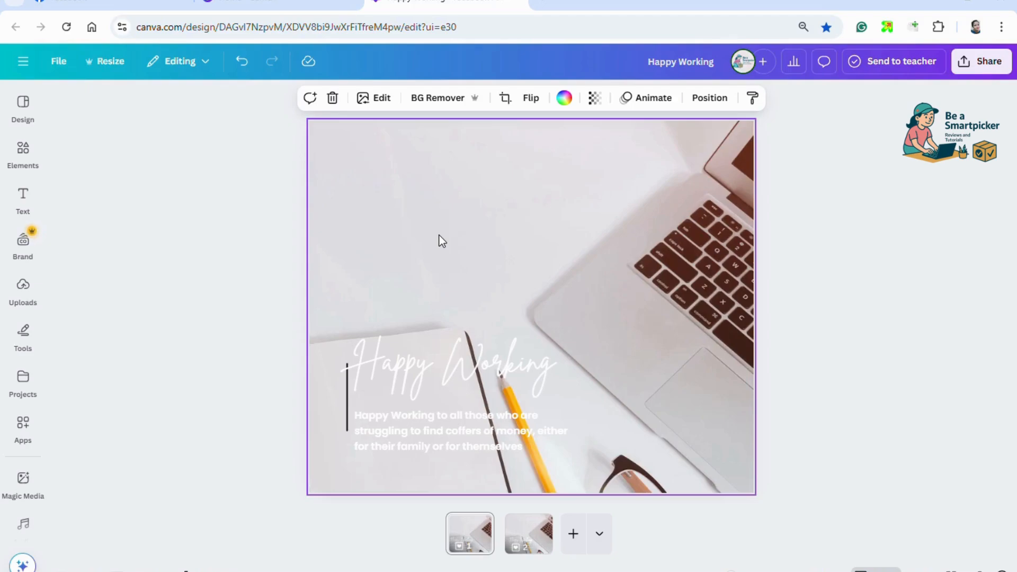
{"action": "left_click", "coordinate": [39, 163]}
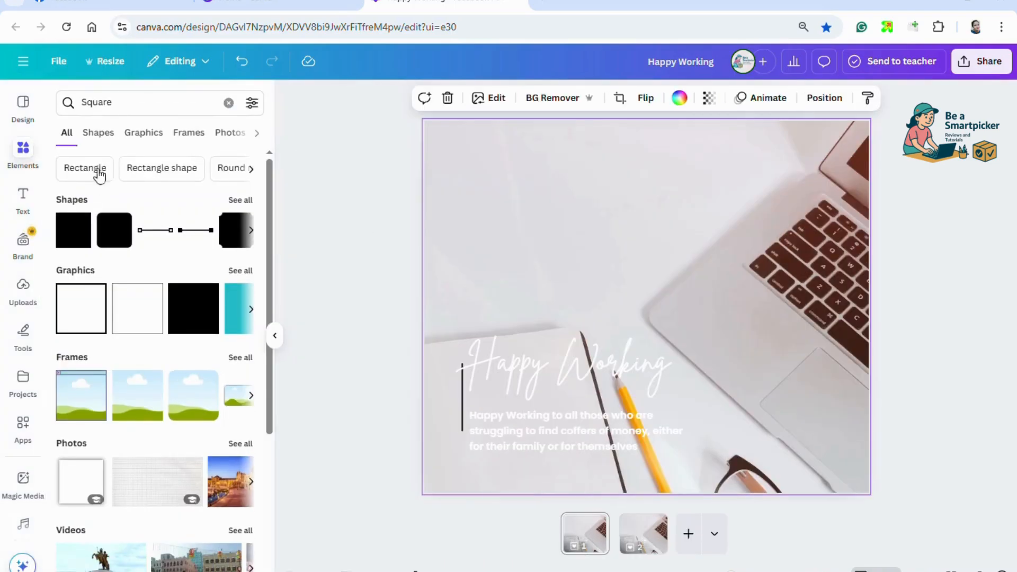
{"action": "left_click", "coordinate": [106, 134]}
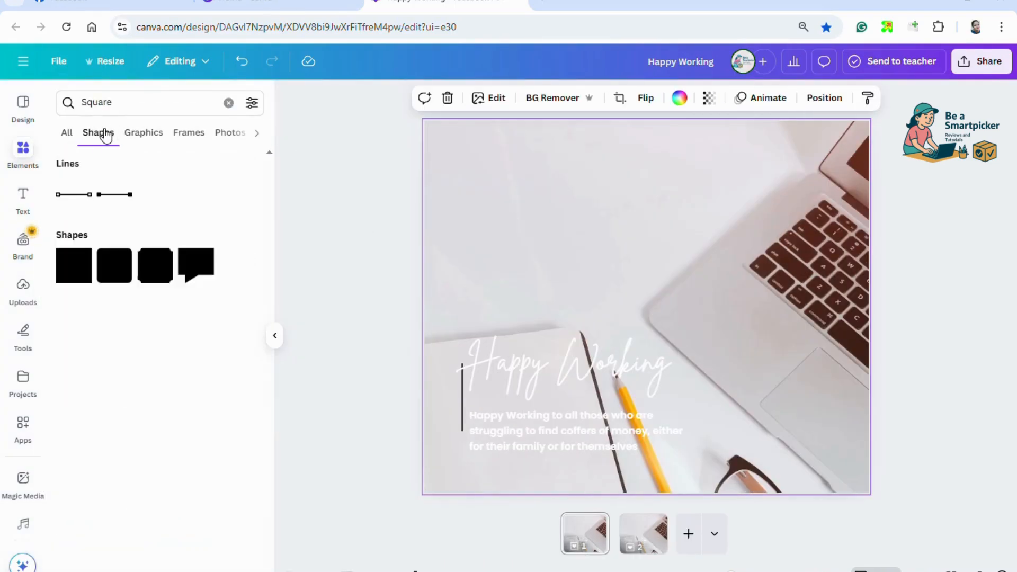
{"action": "left_click", "coordinate": [74, 276]}
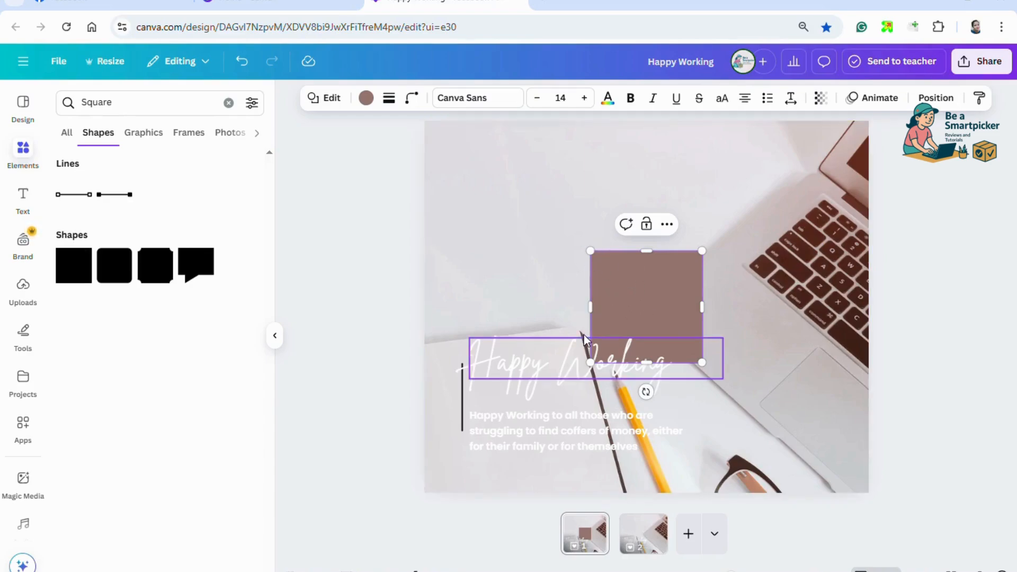
{"action": "double_click", "coordinate": [633, 310]}
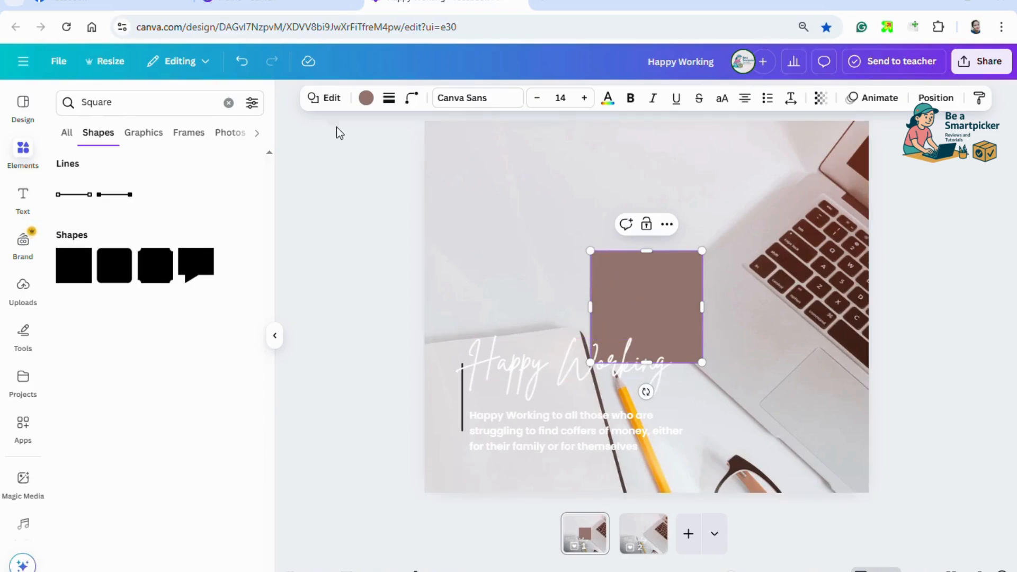
- Fill the square with a gradient whose first color is near-black #211F1E
{"action": "left_click", "coordinate": [367, 99]}
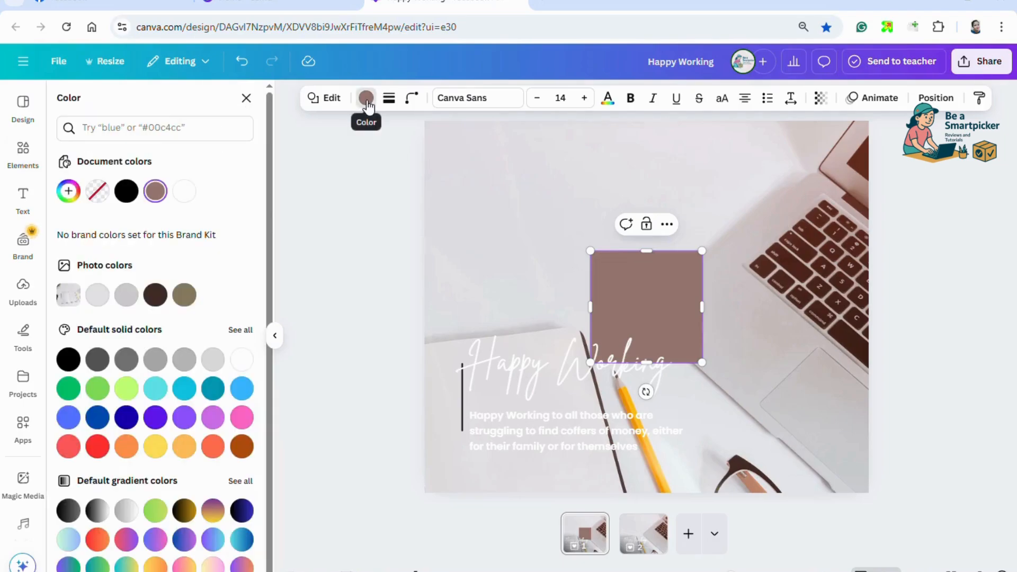
{"action": "left_click", "coordinate": [72, 194]}
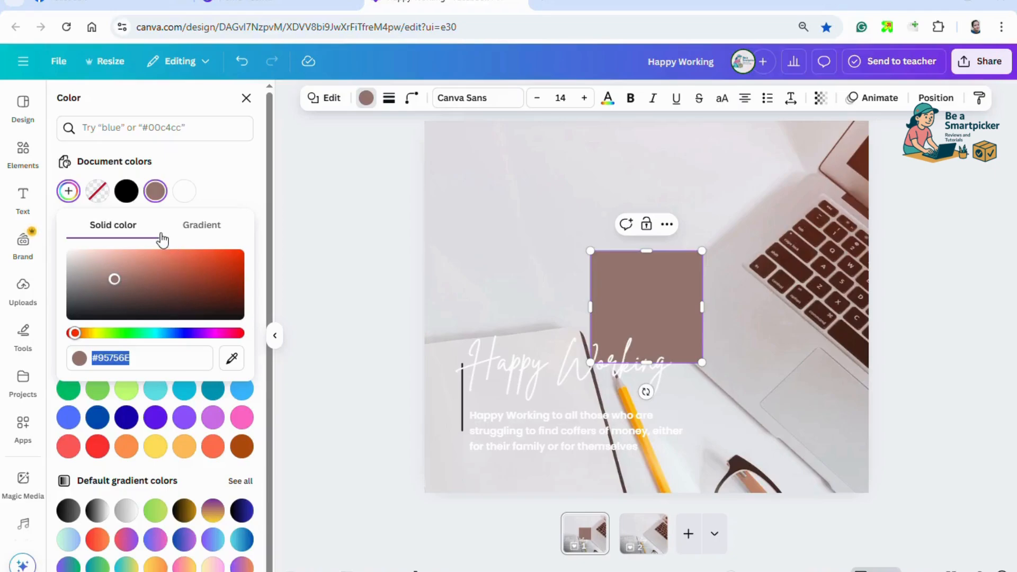
{"action": "left_click", "coordinate": [207, 233]}
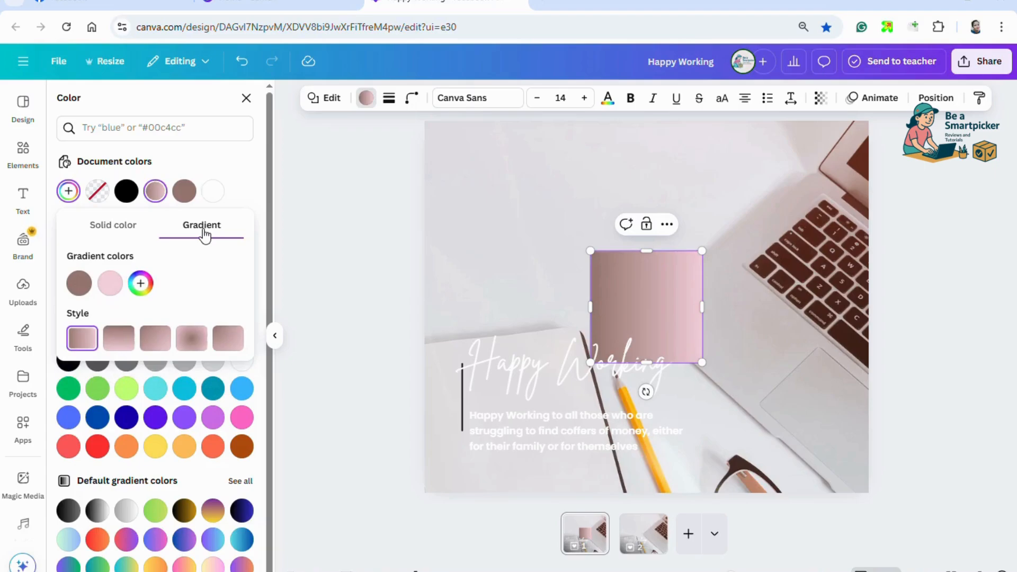
{"action": "left_click", "coordinate": [86, 288]}
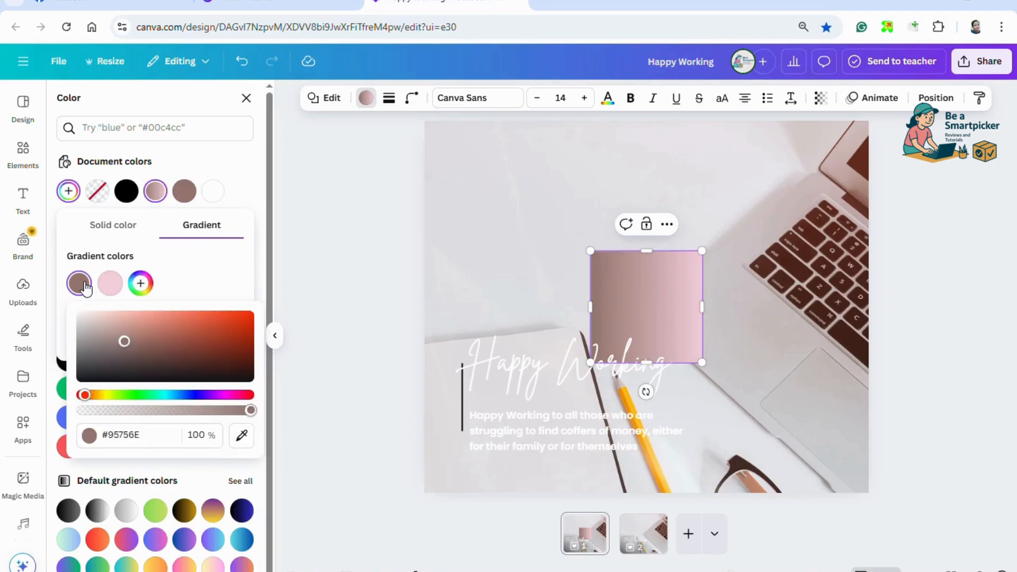
{"action": "left_click", "coordinate": [94, 371]}
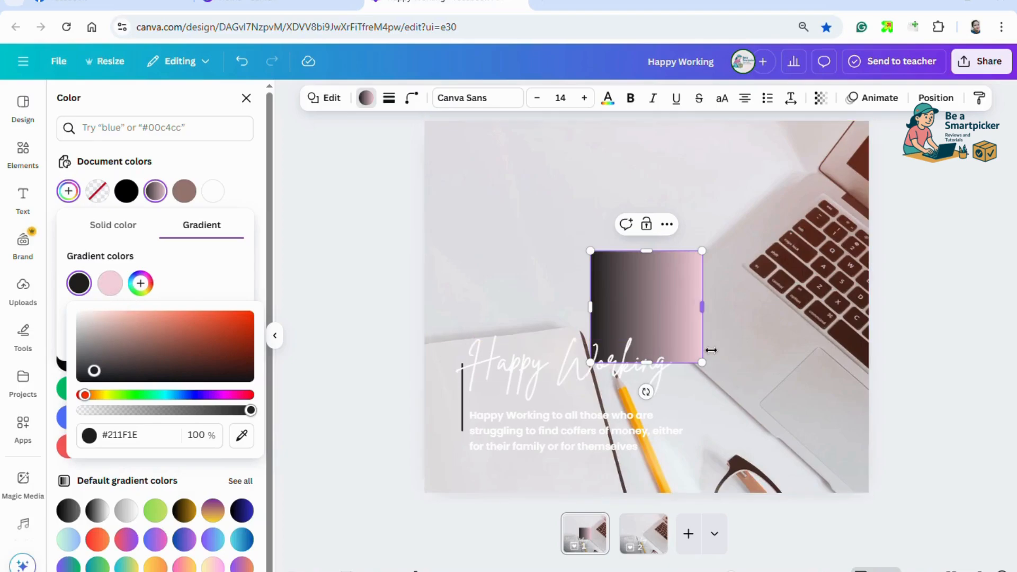
- Set the gradient's second color to #231F20 at 0% opacity so the square fades to transparent
{"action": "left_click", "coordinate": [120, 291]}
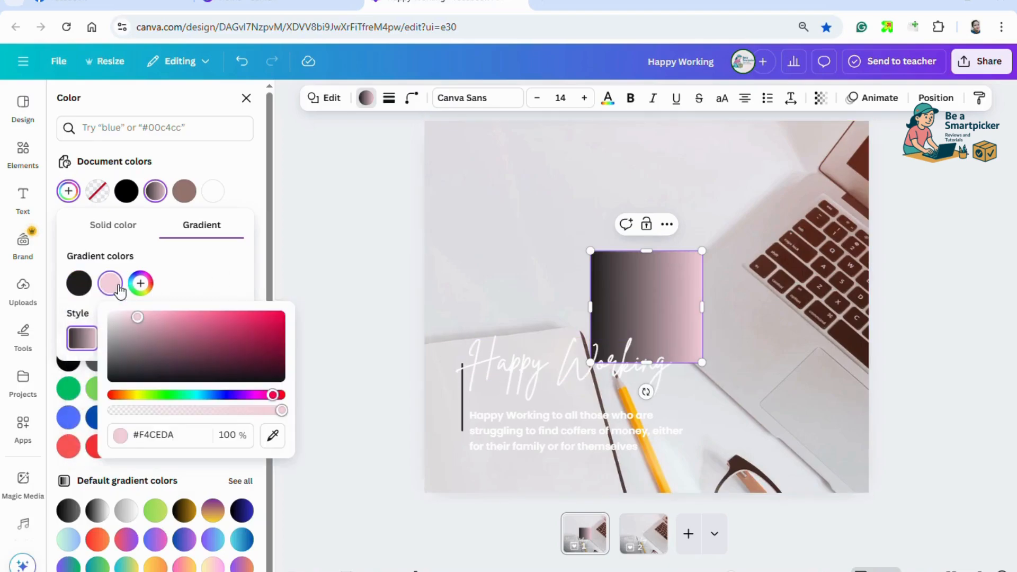
{"action": "left_click", "coordinate": [132, 370]}
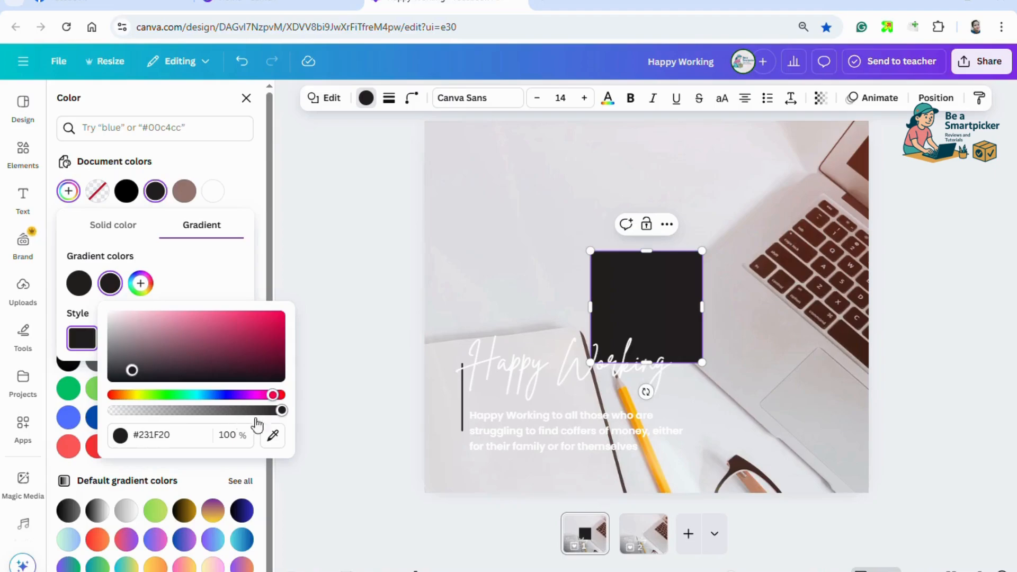
{"action": "left_click_drag", "start_coordinate": [285, 415], "coordinate": [89, 418]}
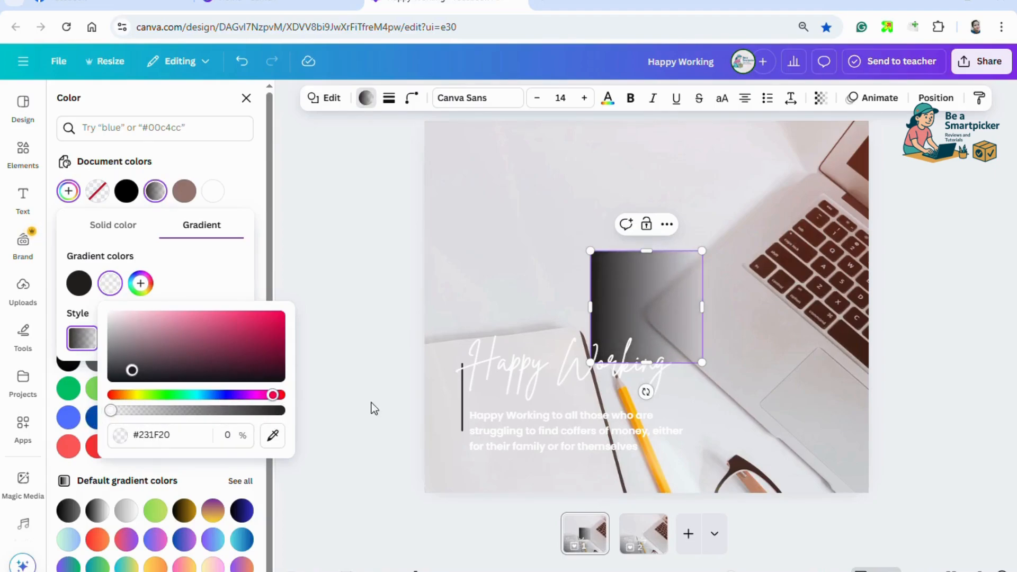
{"action": "left_click", "coordinate": [647, 296]}
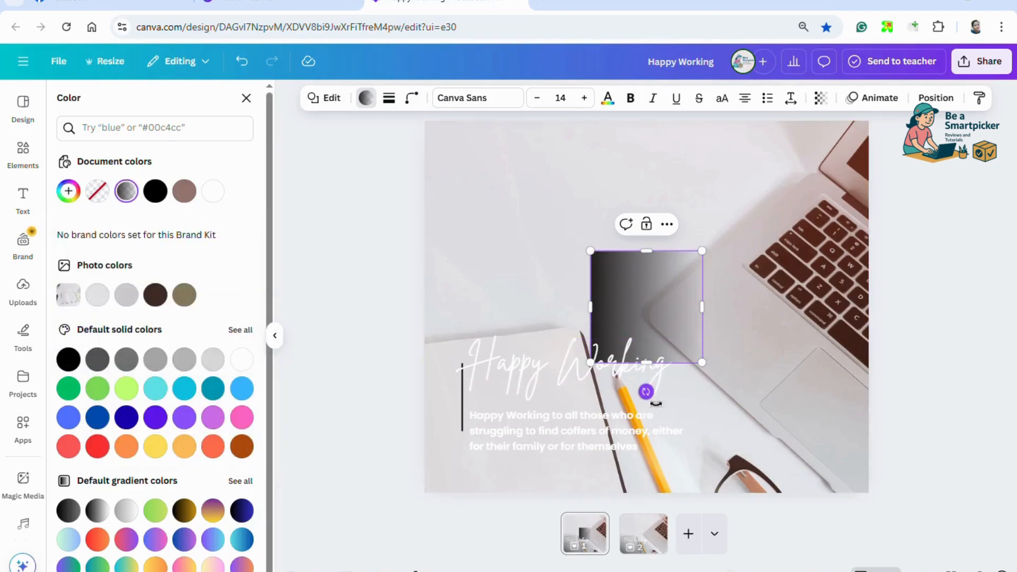
- Rotate the gradient square so its dark side faces down, and enlarge it across the lower part of the page behind the text
{"action": "left_click_drag", "start_coordinate": [656, 404], "coordinate": [707, 311]}
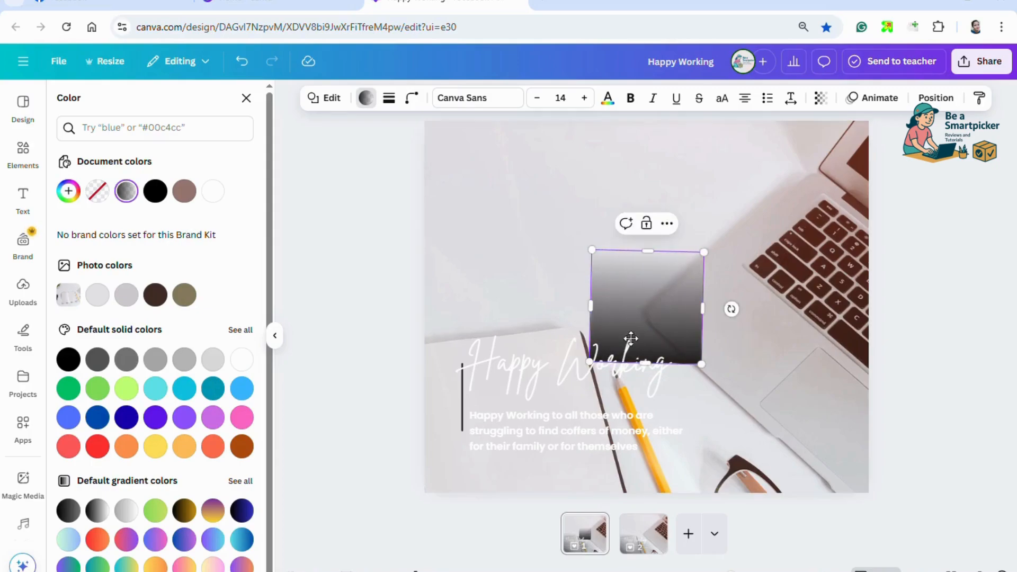
{"action": "left_click_drag", "start_coordinate": [631, 339], "coordinate": [454, 486]}
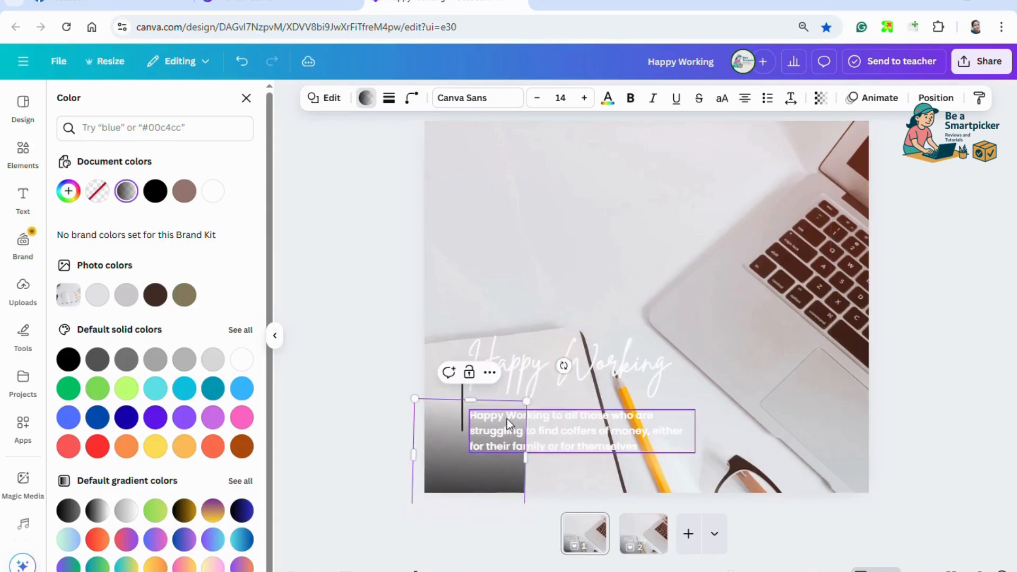
{"action": "left_click_drag", "start_coordinate": [564, 365], "coordinate": [573, 370]}
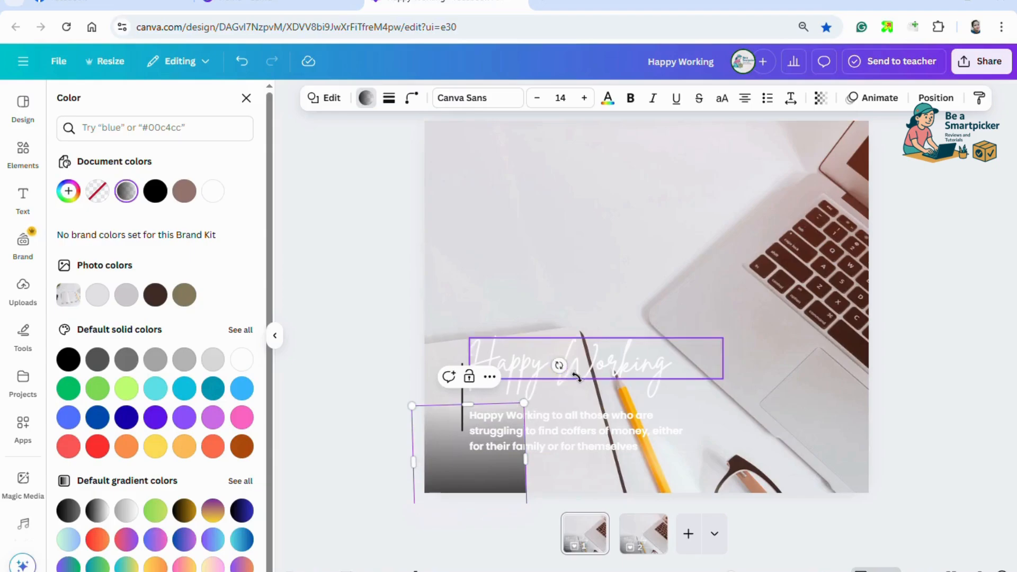
{"action": "left_click_drag", "start_coordinate": [524, 403], "coordinate": [874, 320]}
{"action": "left_click", "coordinate": [537, 275]}
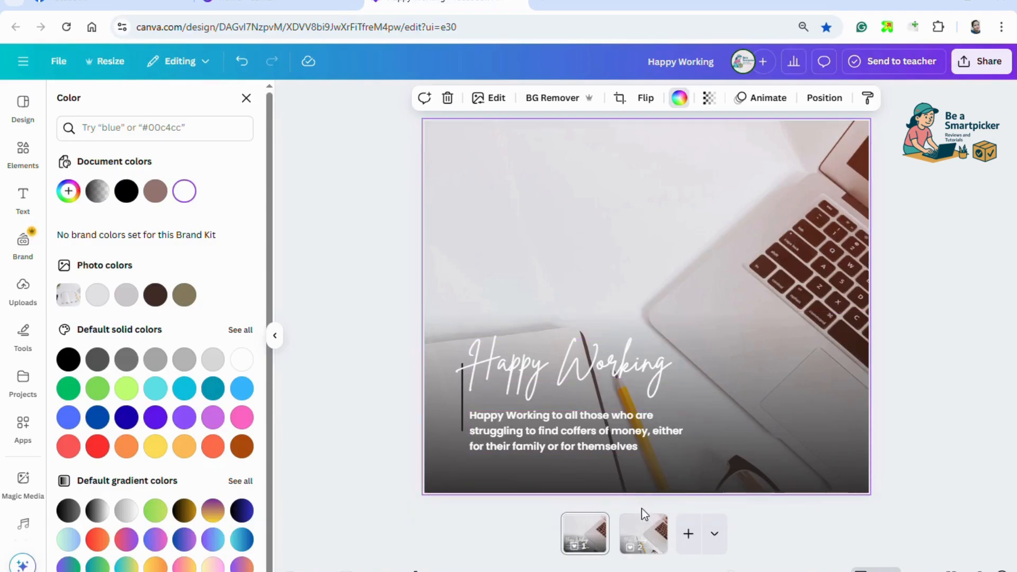
- Apply the Lift effect at intensity 100 to the "Happy Working" heading on page 2
{"action": "left_click", "coordinate": [648, 541]}
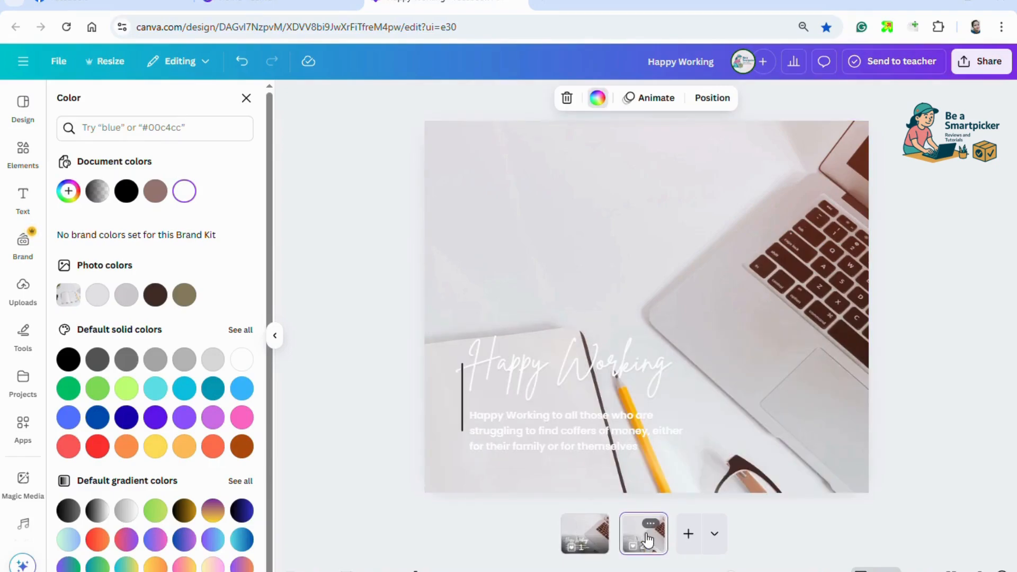
{"action": "left_click", "coordinate": [535, 368]}
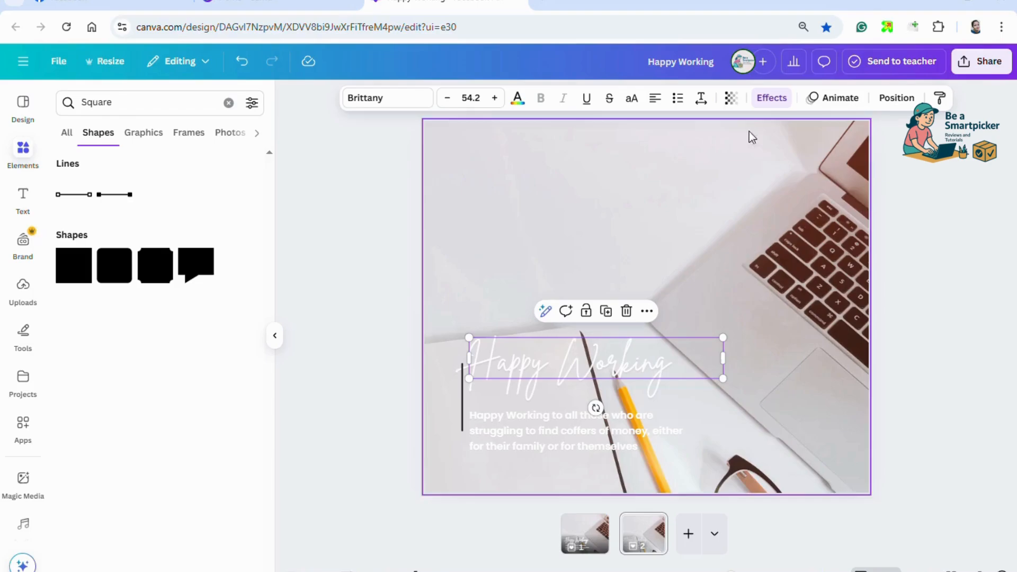
{"action": "left_click", "coordinate": [768, 100]}
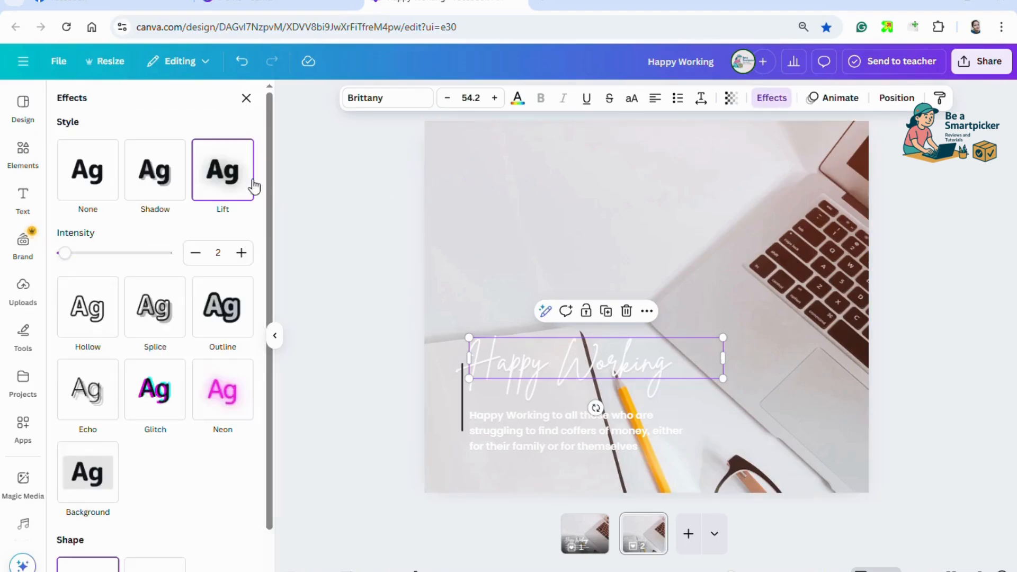
{"action": "left_click", "coordinate": [234, 183]}
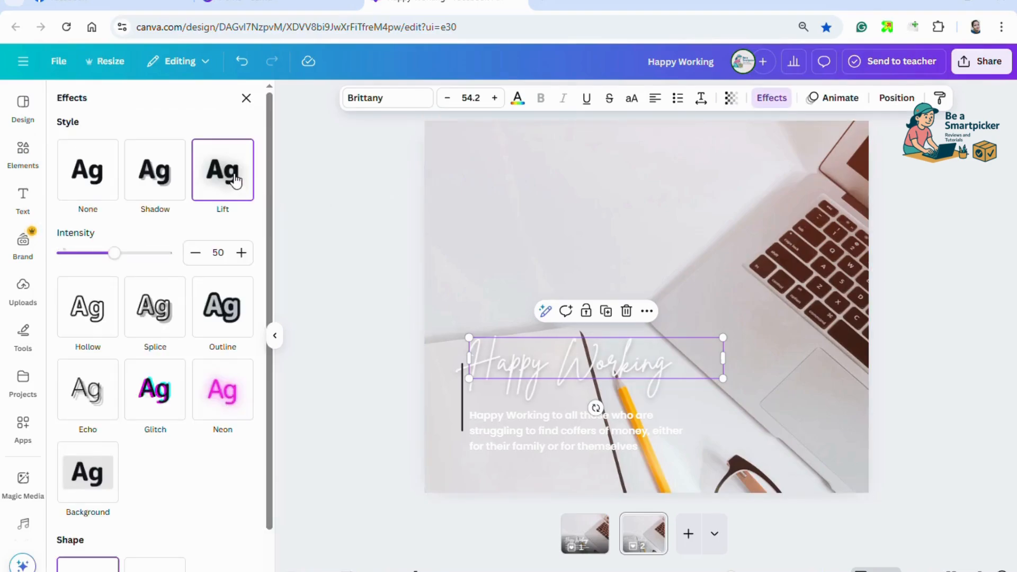
{"action": "left_click_drag", "start_coordinate": [114, 254], "coordinate": [202, 256]}
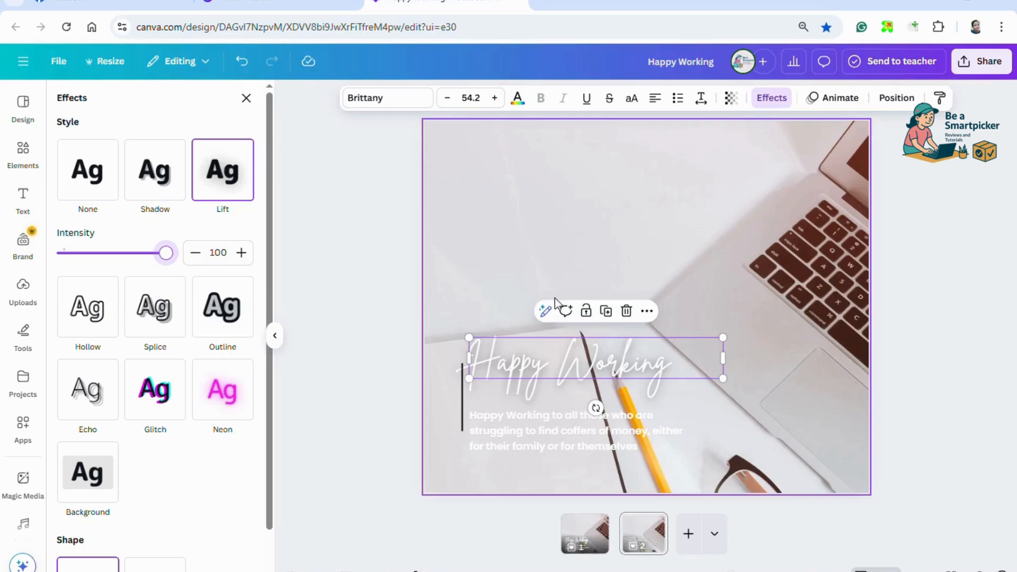
- Apply the Lift effect at intensity 100 to the paragraph below the heading on page 2
{"action": "left_click", "coordinate": [533, 431]}
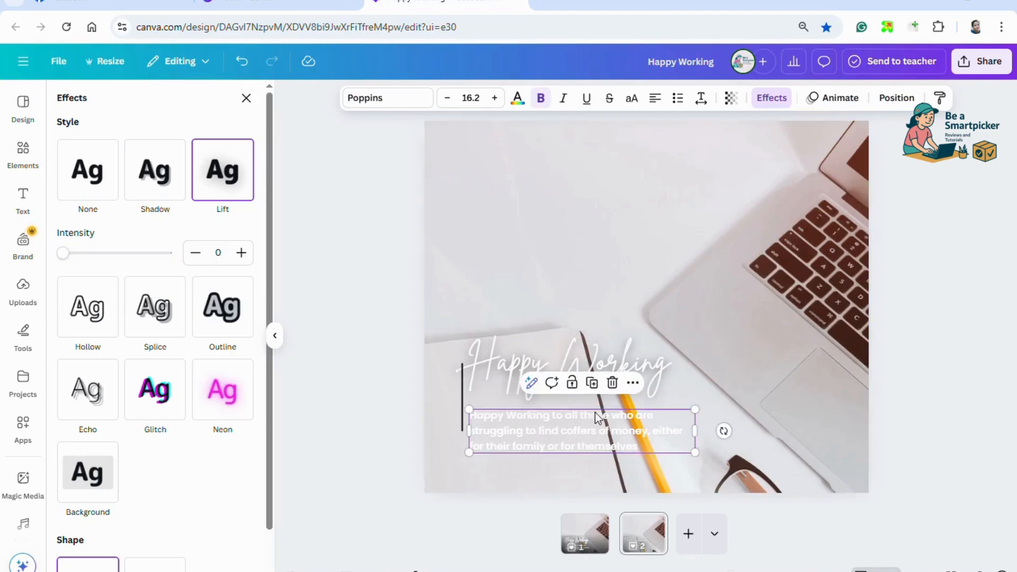
{"action": "left_click", "coordinate": [773, 99]}
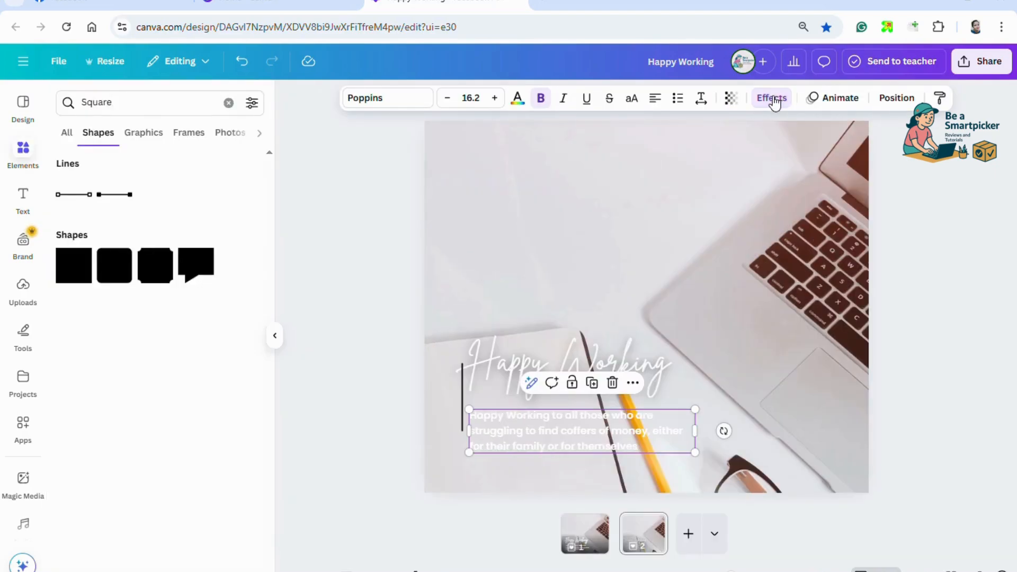
{"action": "left_click", "coordinate": [773, 99]}
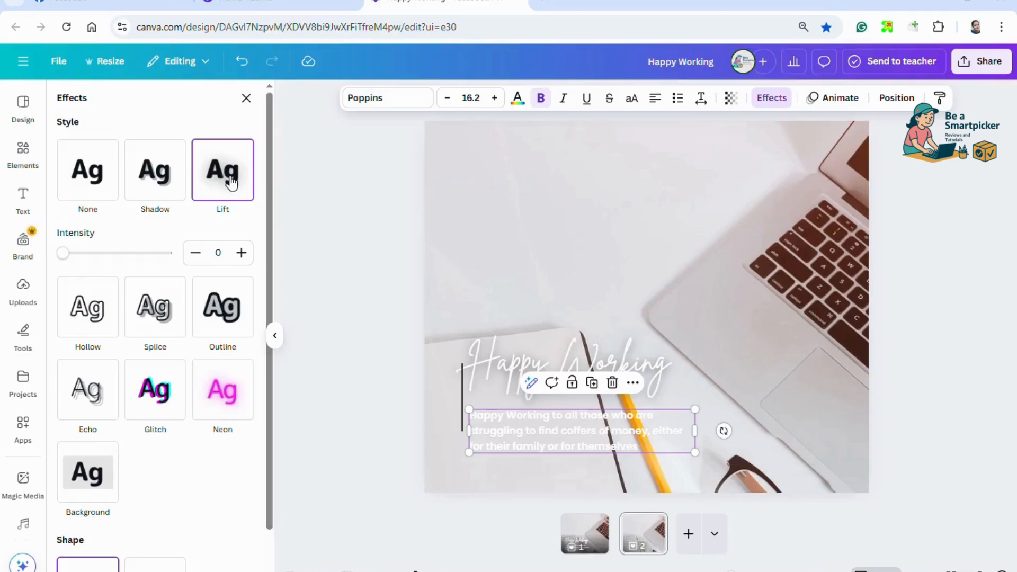
{"action": "left_click", "coordinate": [250, 190]}
{"action": "left_click_drag", "start_coordinate": [113, 253], "coordinate": [178, 255]}
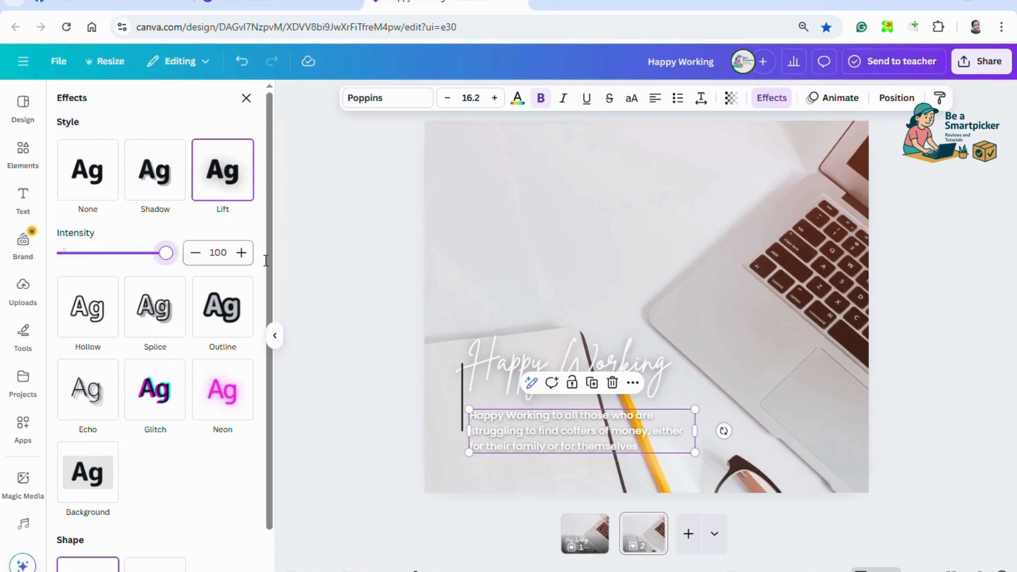
{"action": "left_click", "coordinate": [579, 242]}
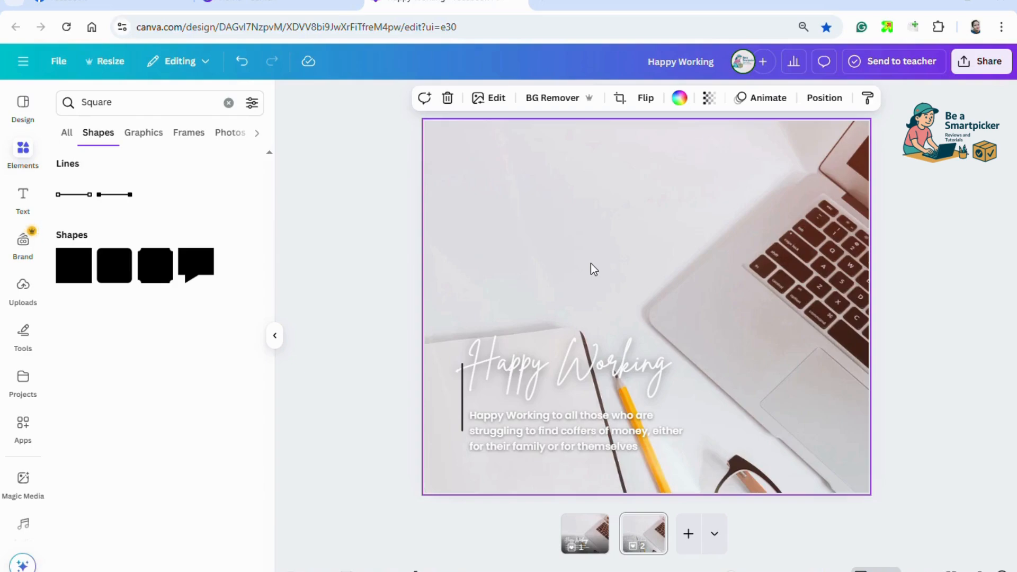
- Duplicate the "Happy Working" heading and align the copy exactly over the original to strengthen its shadow
{"action": "left_click", "coordinate": [542, 354]}
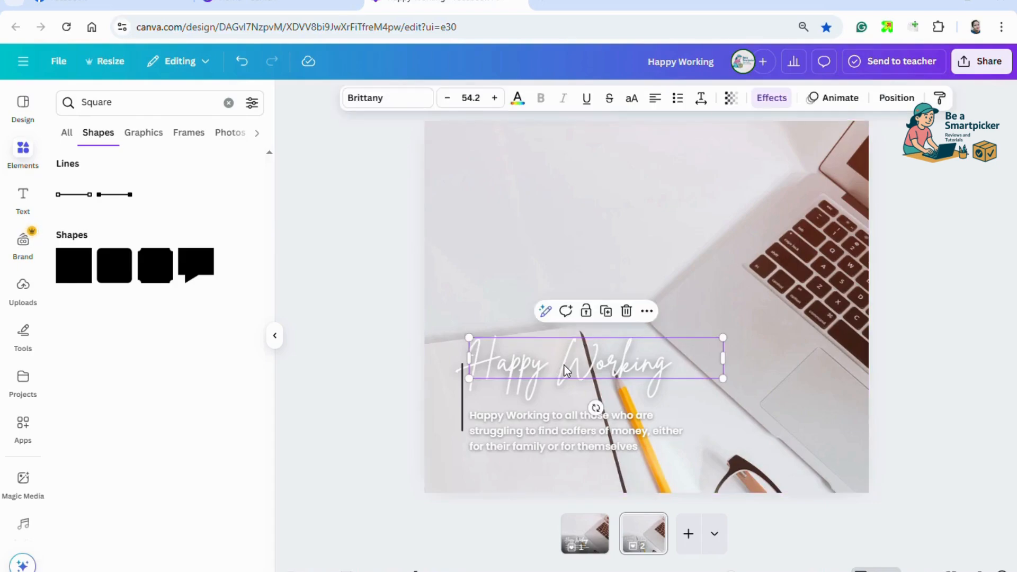
{"action": "left_click", "coordinate": [646, 311]}
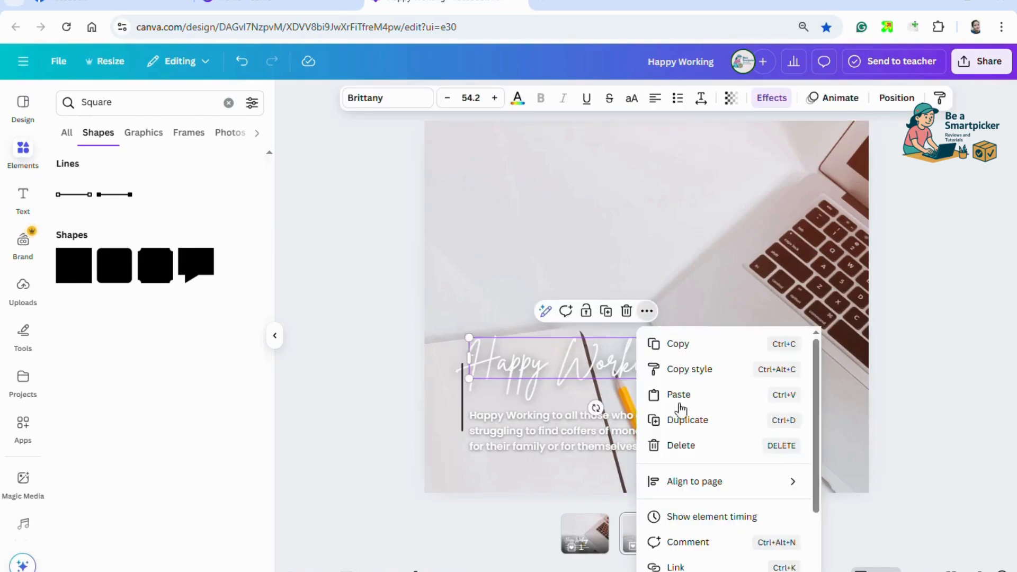
{"action": "left_click", "coordinate": [689, 420]}
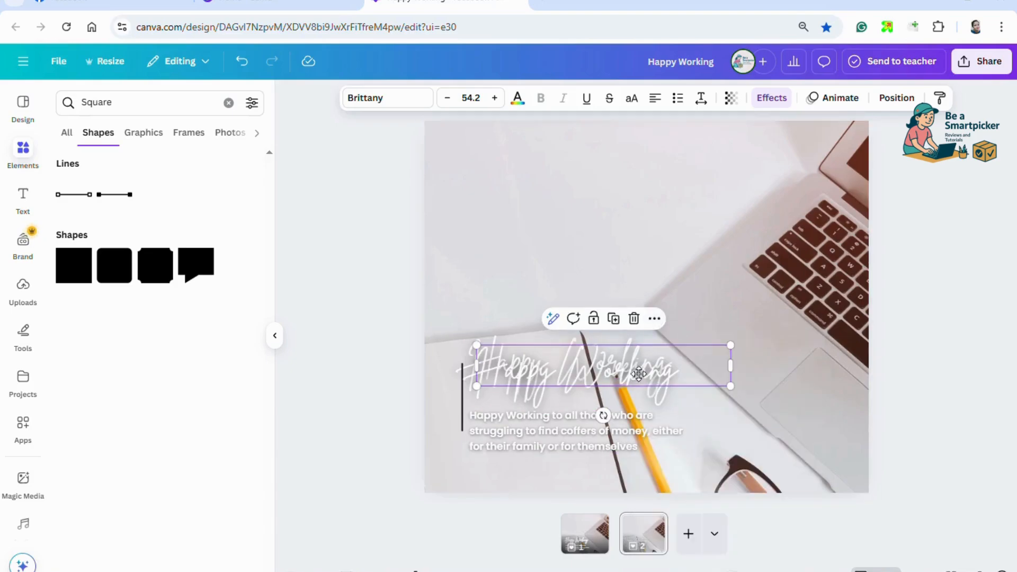
{"action": "left_click_drag", "start_coordinate": [639, 374], "coordinate": [604, 368]}
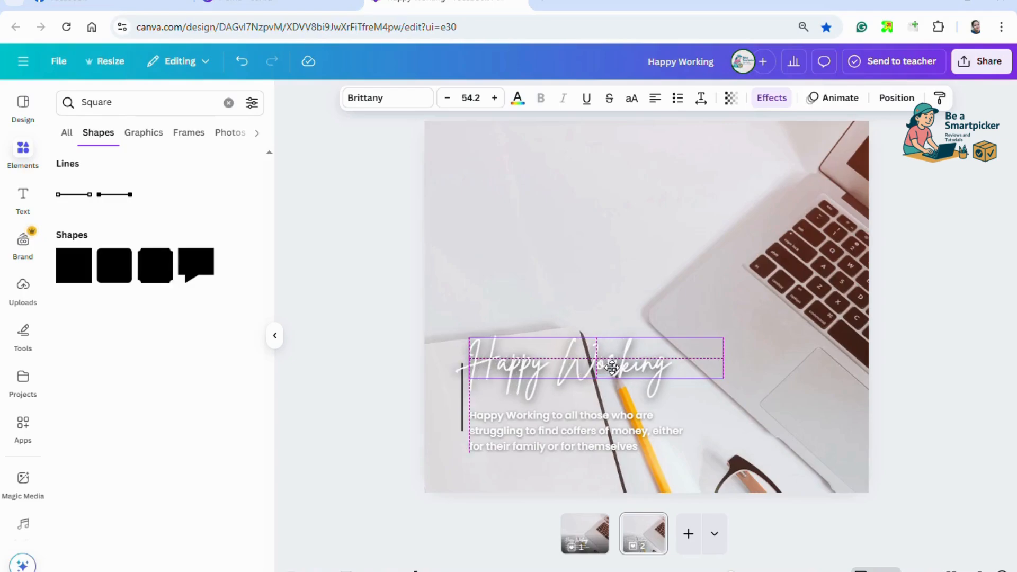
{"action": "left_click", "coordinate": [638, 256]}
- Duplicate the paragraph text and align the copy exactly over the original
{"action": "left_click", "coordinate": [616, 437]}
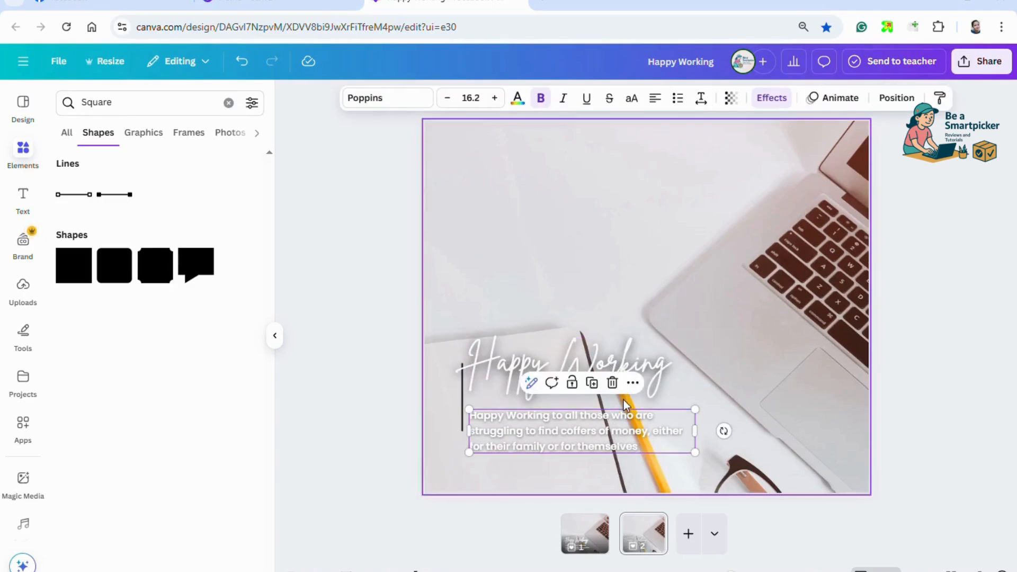
{"action": "left_click", "coordinate": [633, 382]}
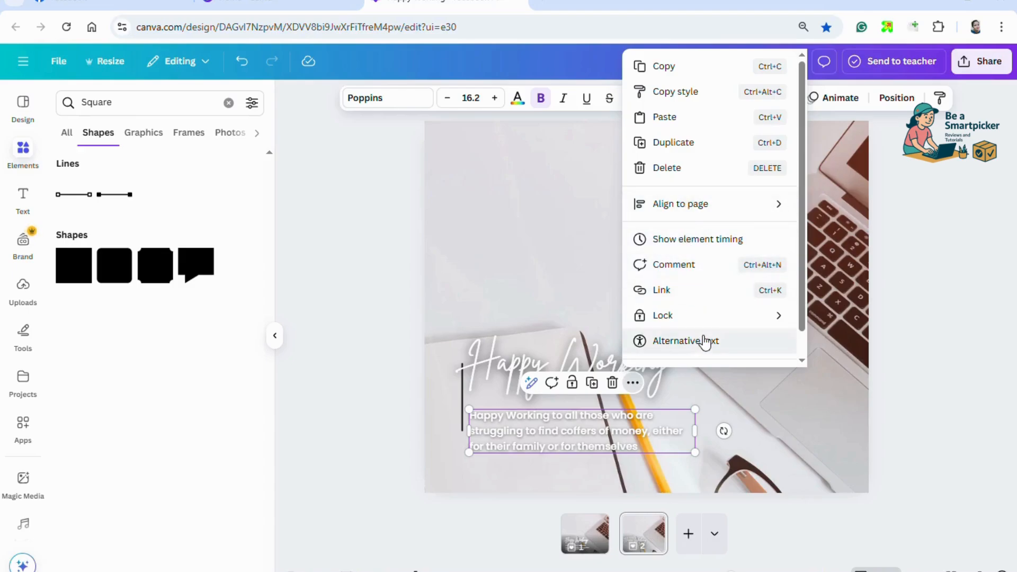
{"action": "left_click", "coordinate": [682, 143]}
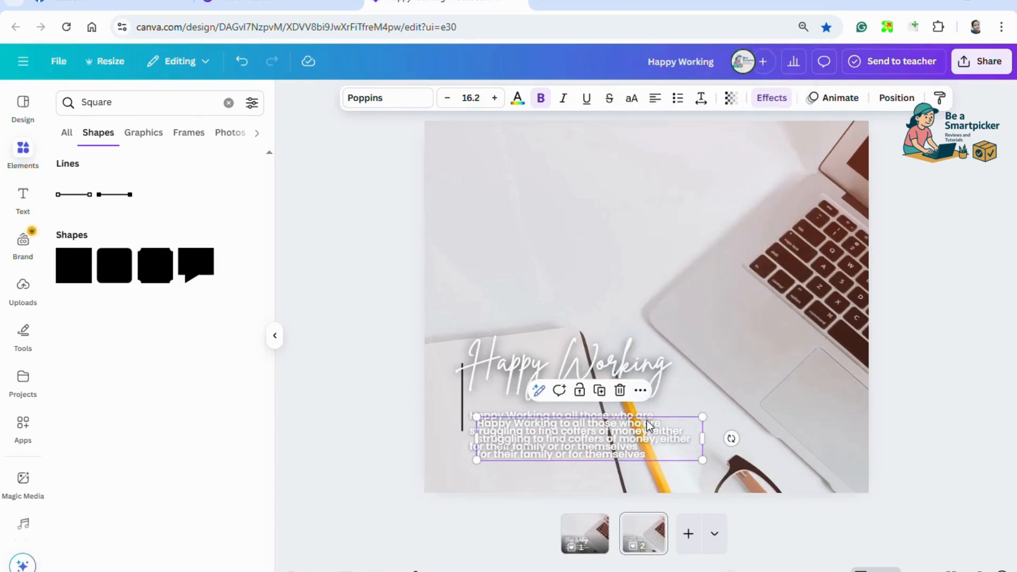
{"action": "left_click_drag", "start_coordinate": [648, 430], "coordinate": [647, 434]}
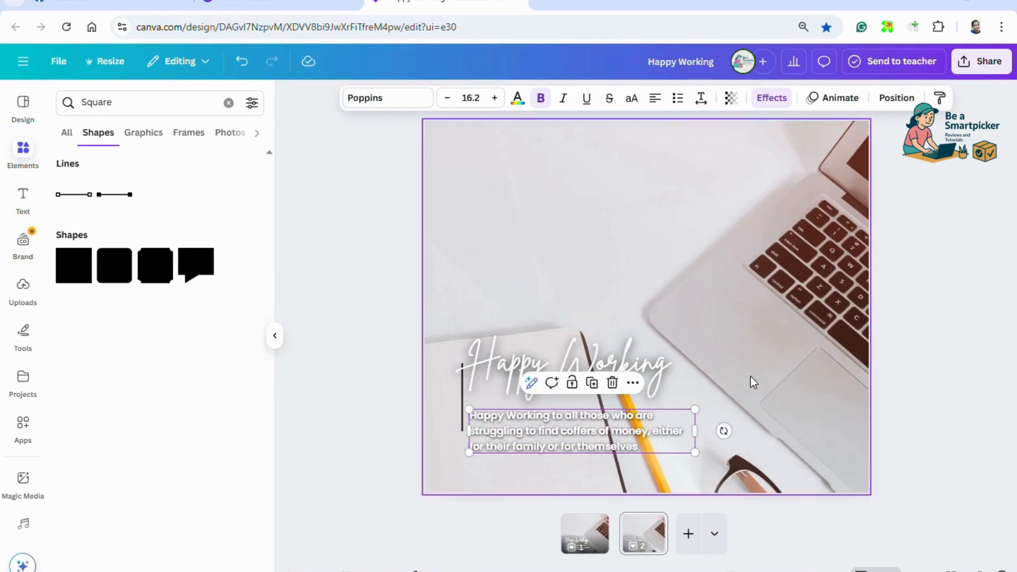
{"action": "left_click", "coordinate": [768, 320]}
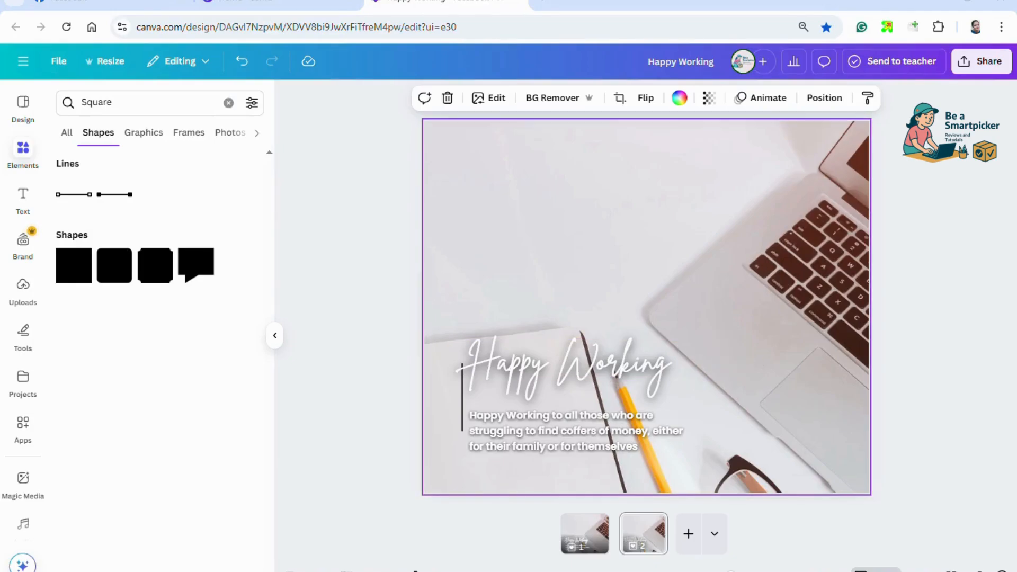
- Compare the text readability on page 1 with its gradient overlay against page 2 with its lifted text
{"action": "left_click", "coordinate": [592, 532]}
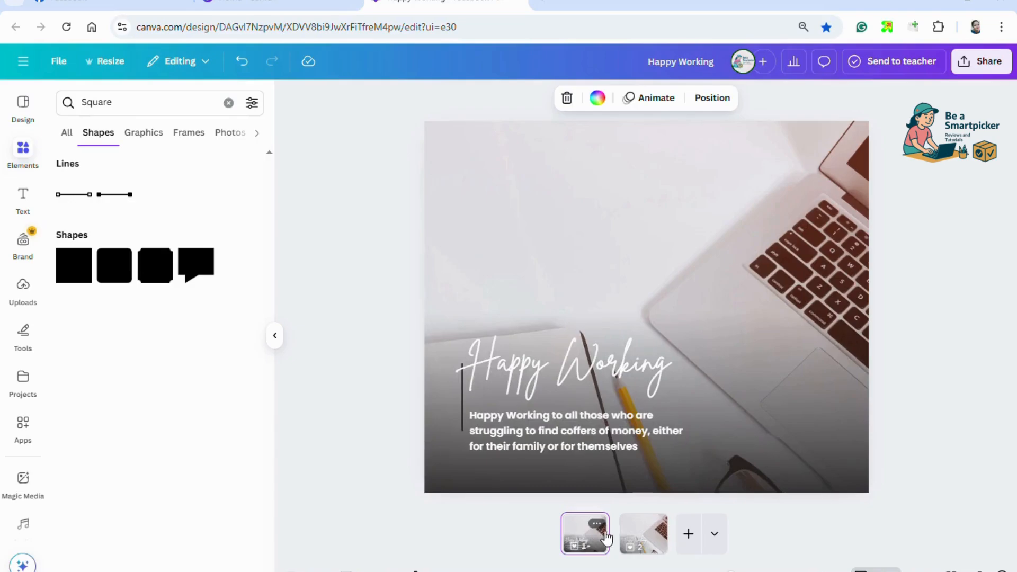
{"action": "right_click", "coordinate": [650, 532]}
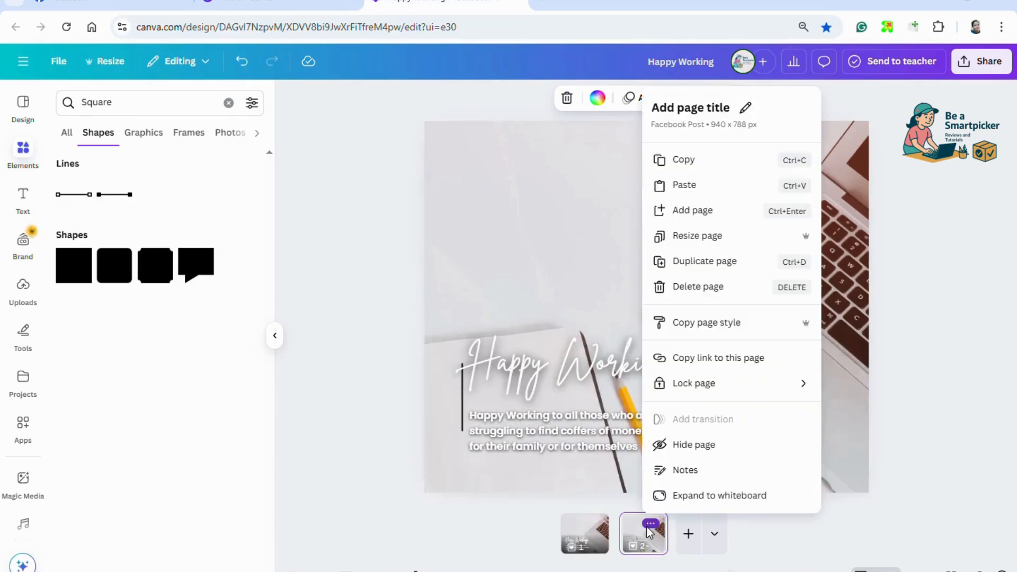
{"action": "left_click", "coordinate": [482, 245]}
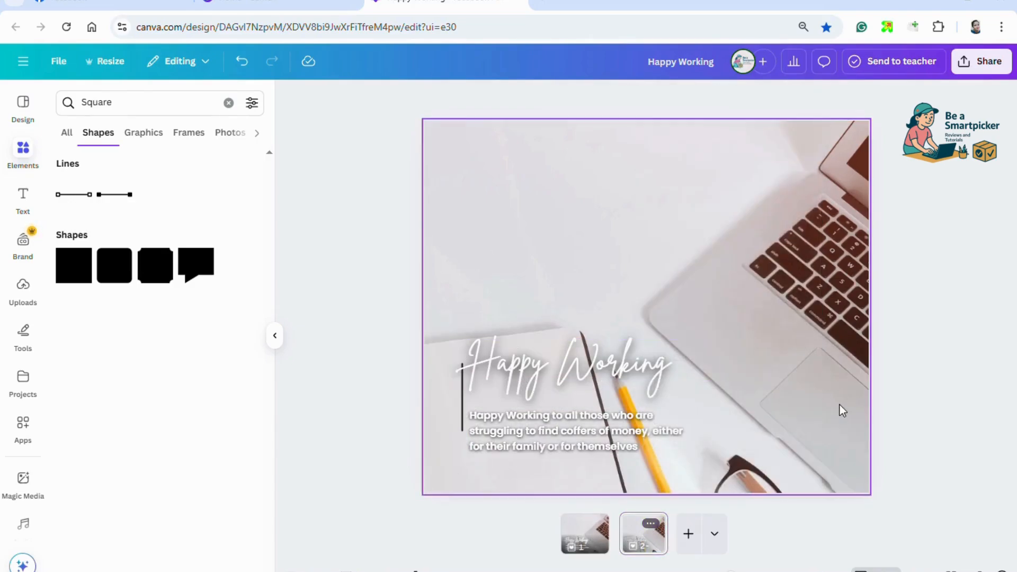